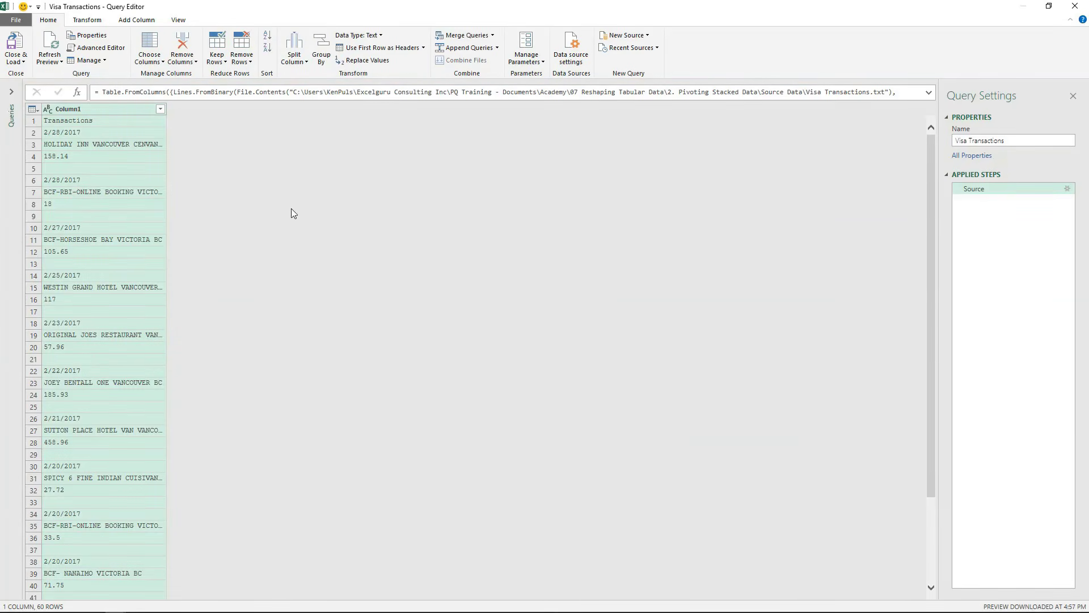
# - Promote the first row of the Visa Transactions data to column headers
pyautogui.click(82, 121)
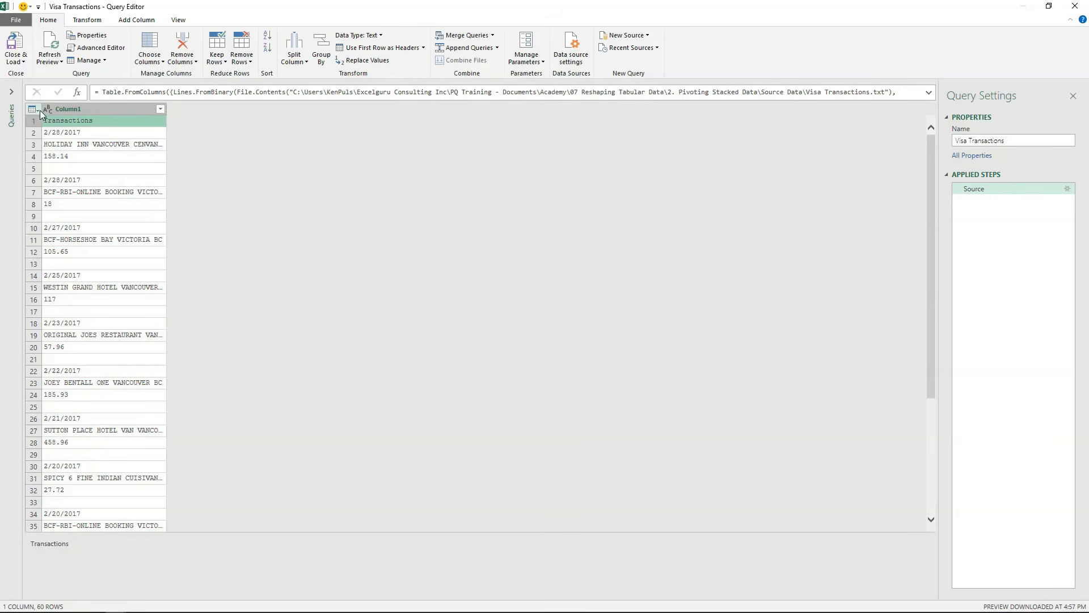
pyautogui.click(36, 109)
pyautogui.click(84, 134)
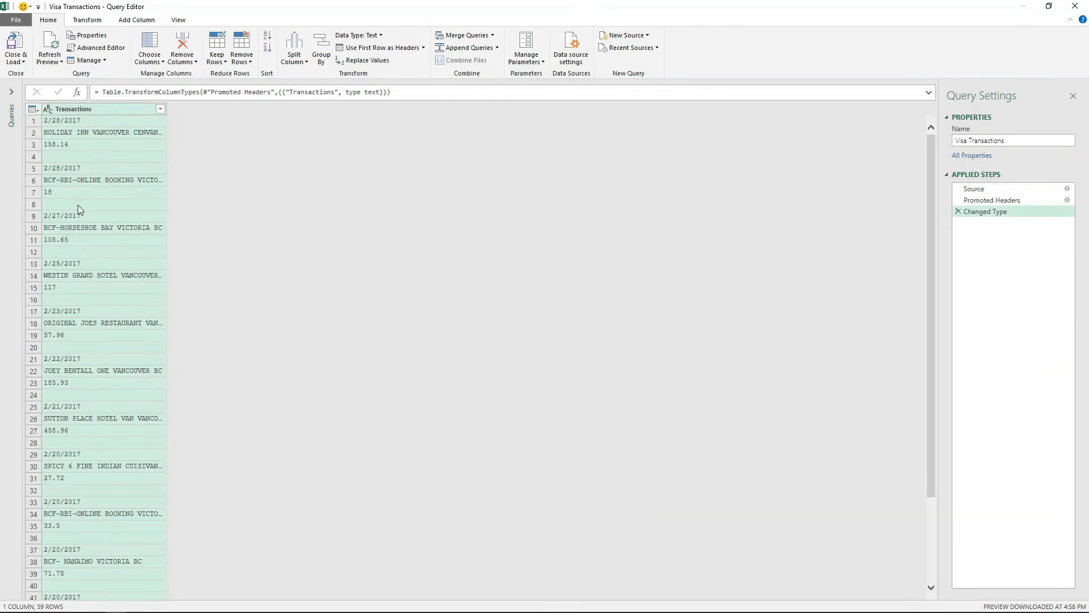
# - Add an index column starting from 0 beside the Transactions column
pyautogui.click(87, 253)
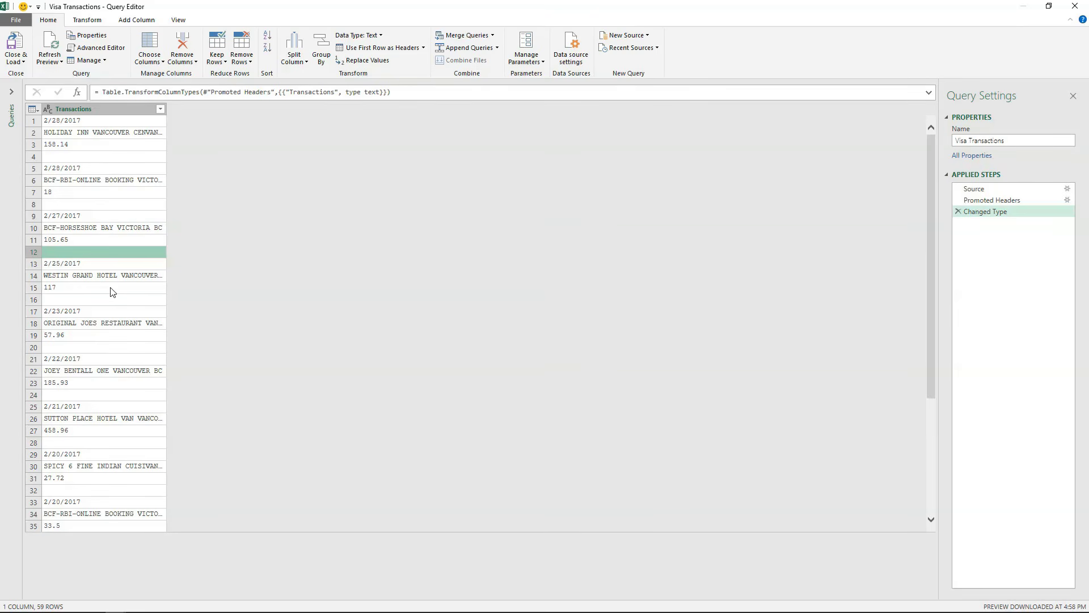
pyautogui.click(101, 112)
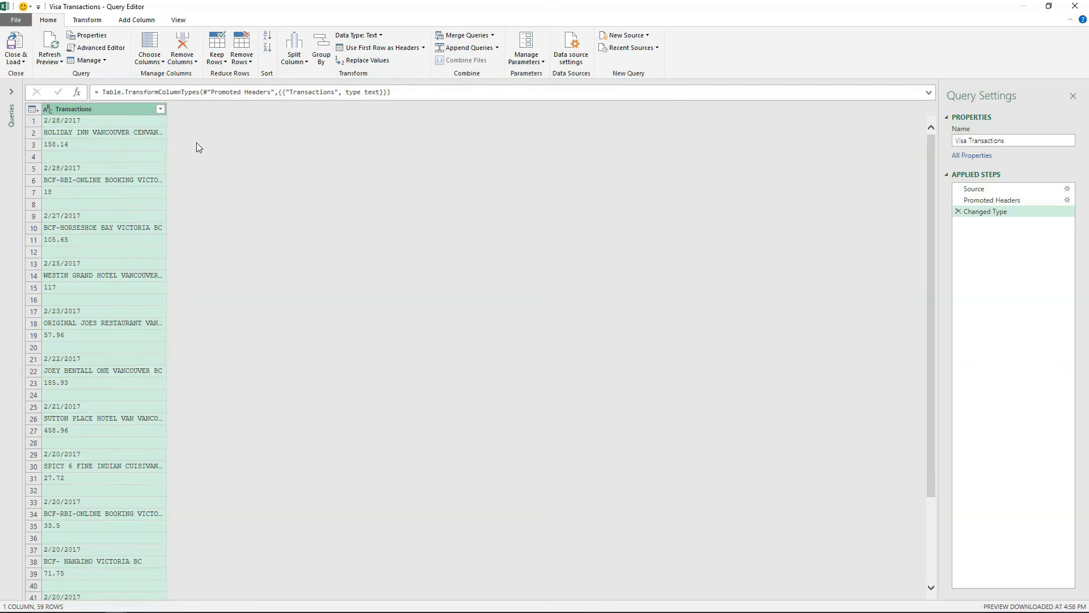
pyautogui.click(138, 21)
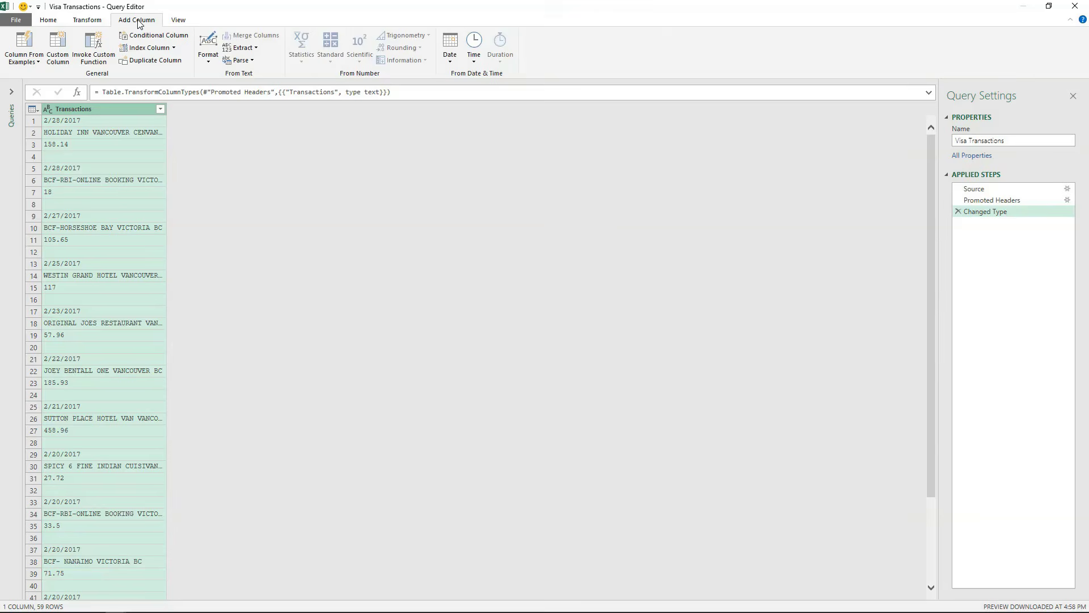
pyautogui.click(173, 48)
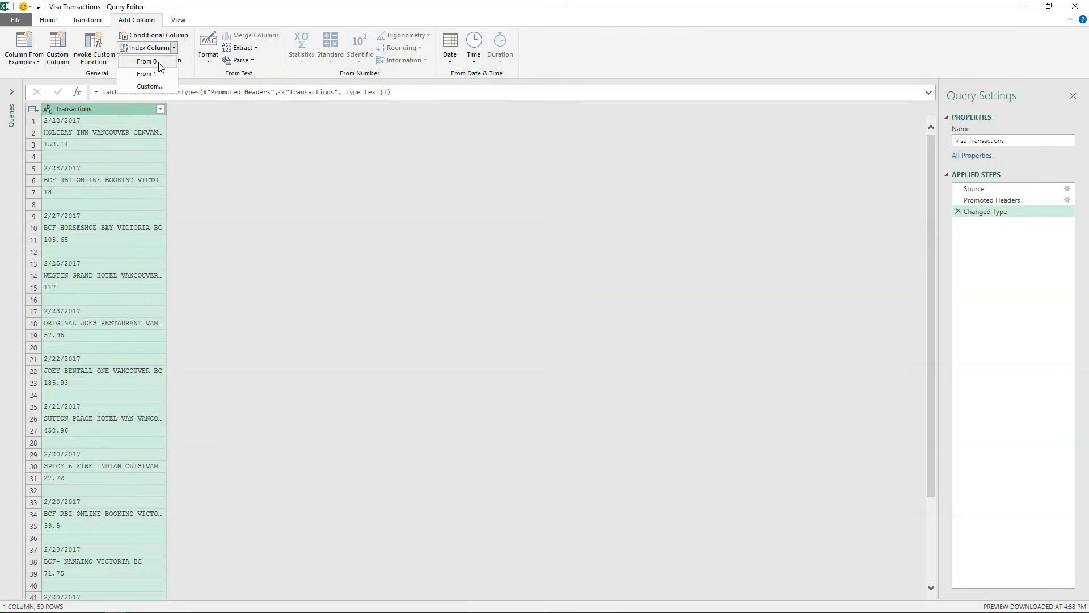
pyautogui.click(158, 62)
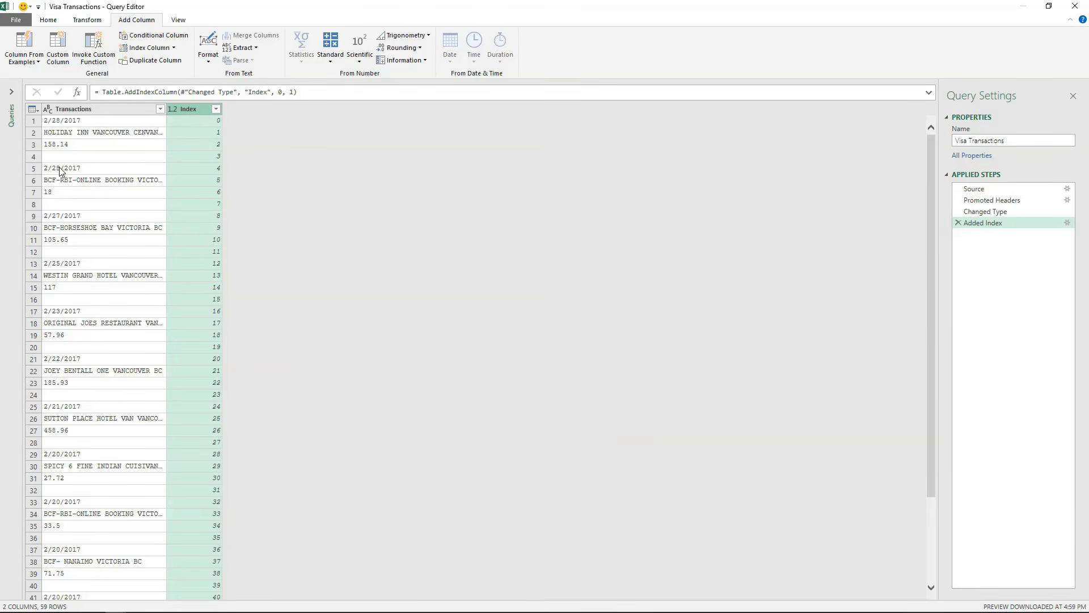
# - Add a new column that integer-divides the Index column by 4
pyautogui.click(34, 169)
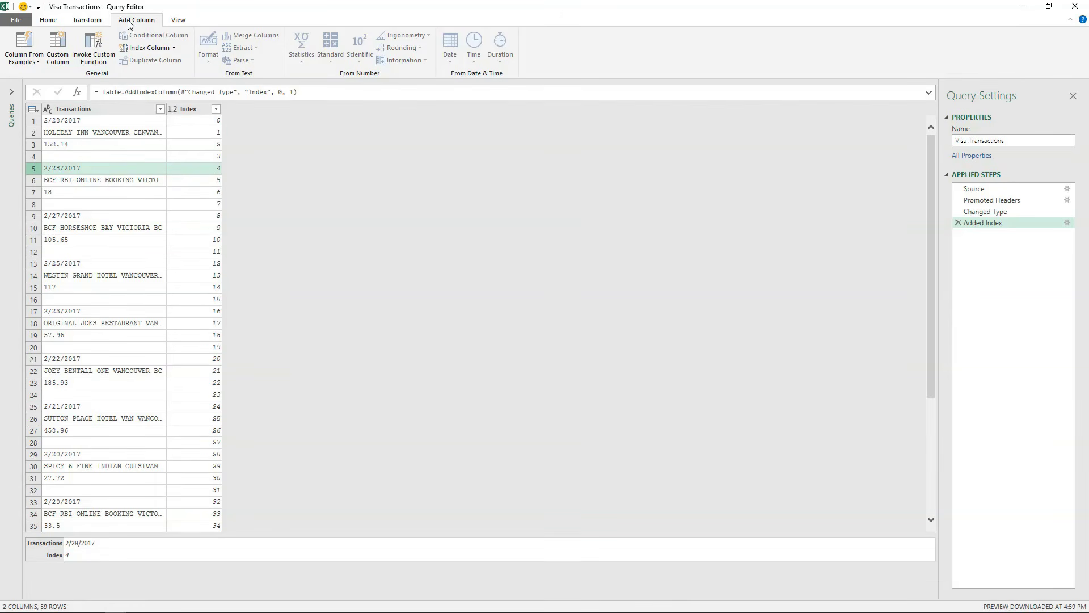
pyautogui.click(189, 108)
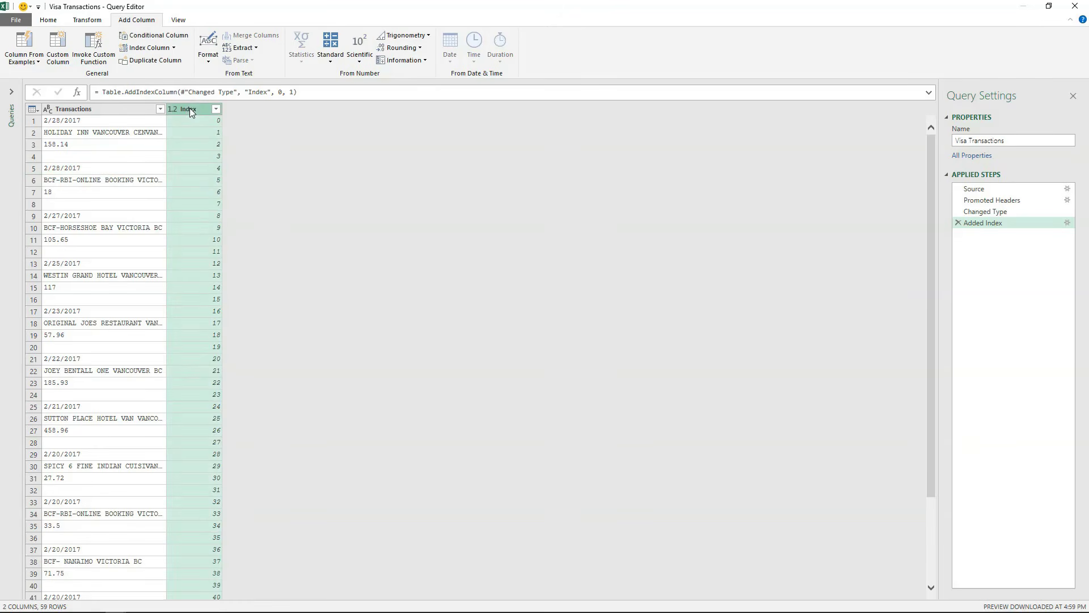
pyautogui.click(335, 61)
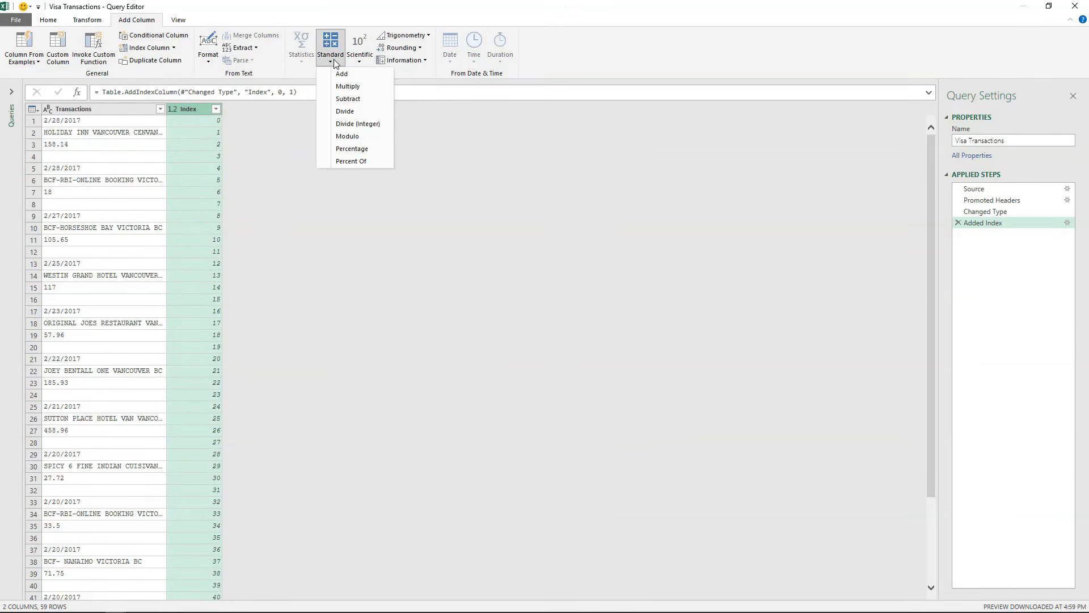
pyautogui.click(345, 124)
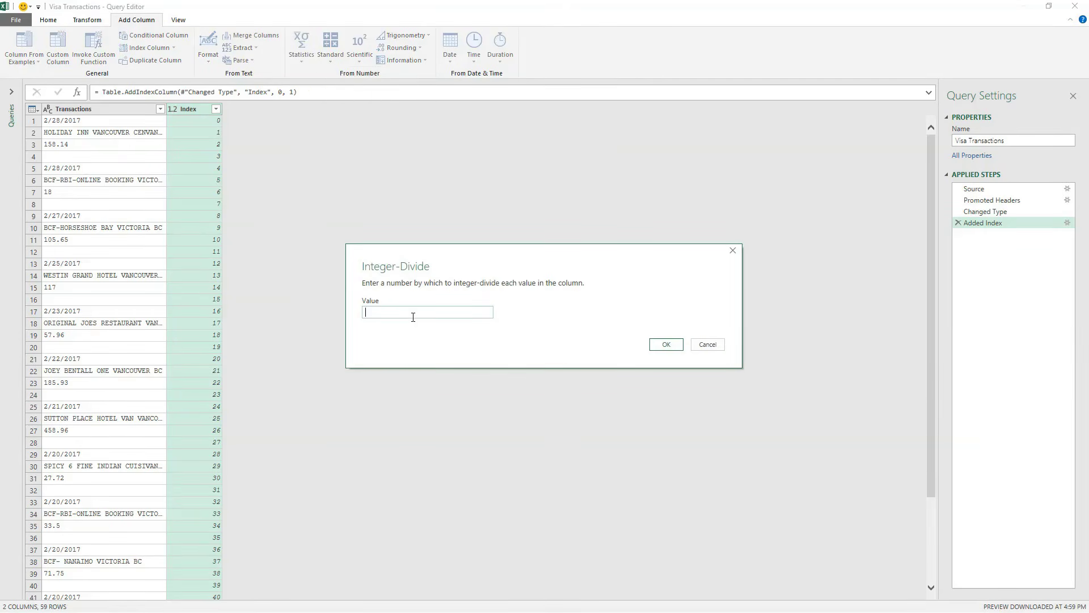
pyautogui.write('4')
pyautogui.click(666, 344)
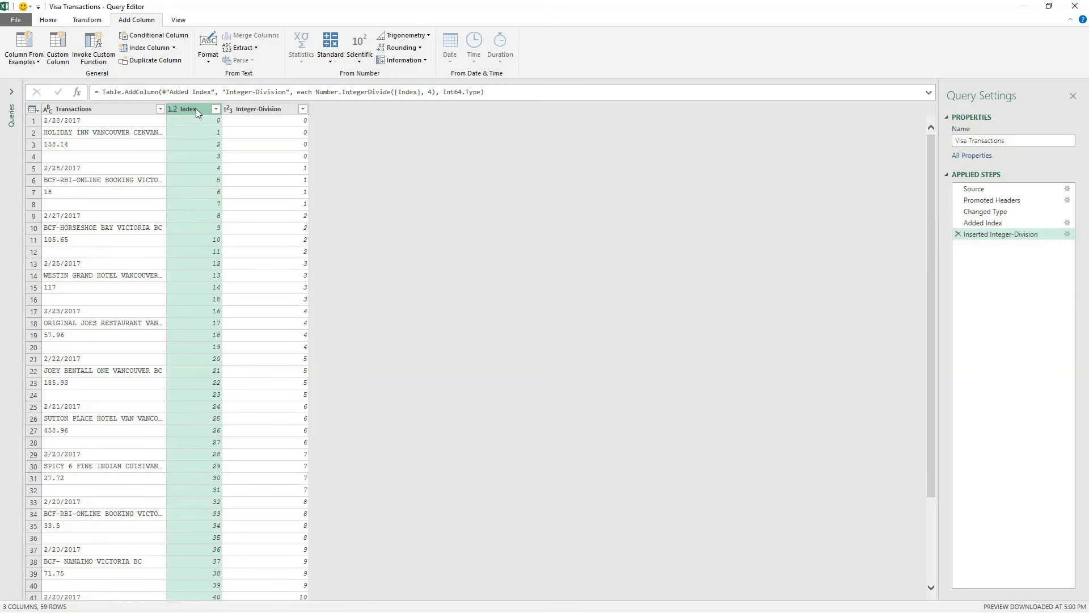
# - Transform the Index column in place into its modulo with a value of 4
pyautogui.click(98, 25)
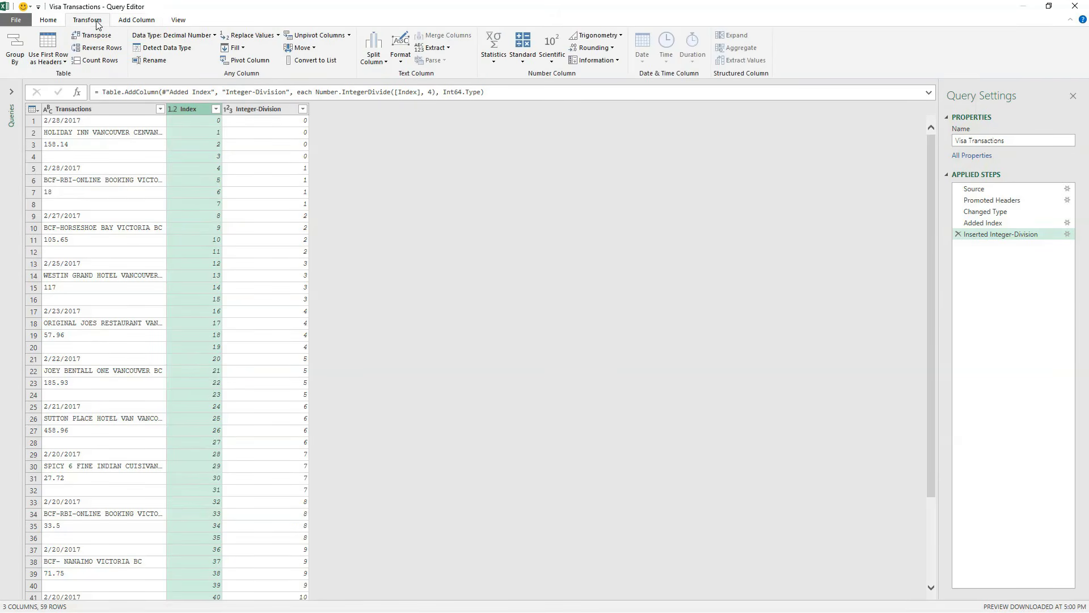
pyautogui.click(521, 60)
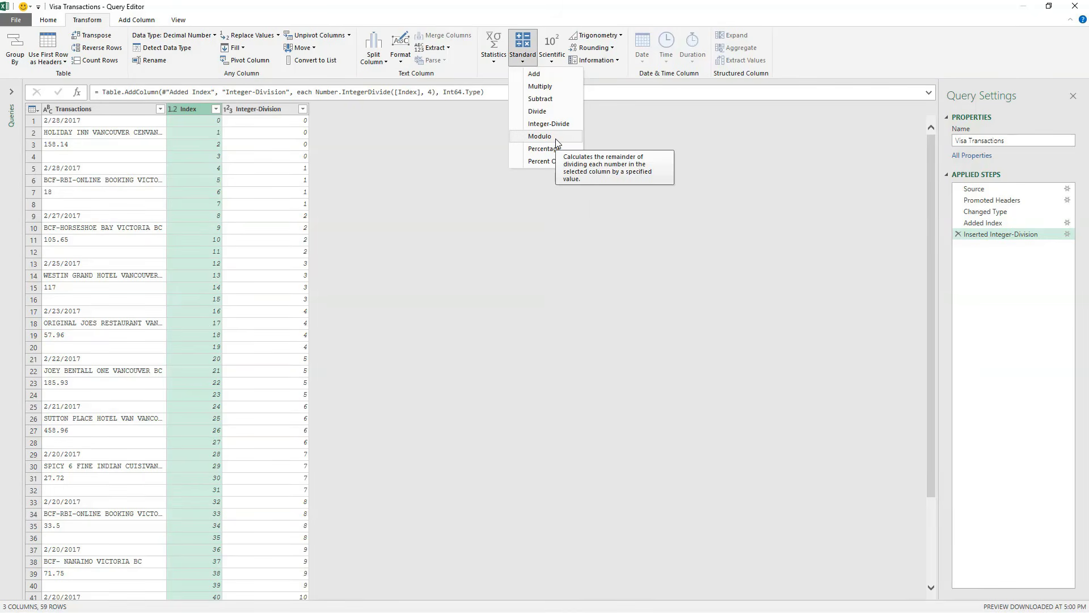
pyautogui.click(539, 137)
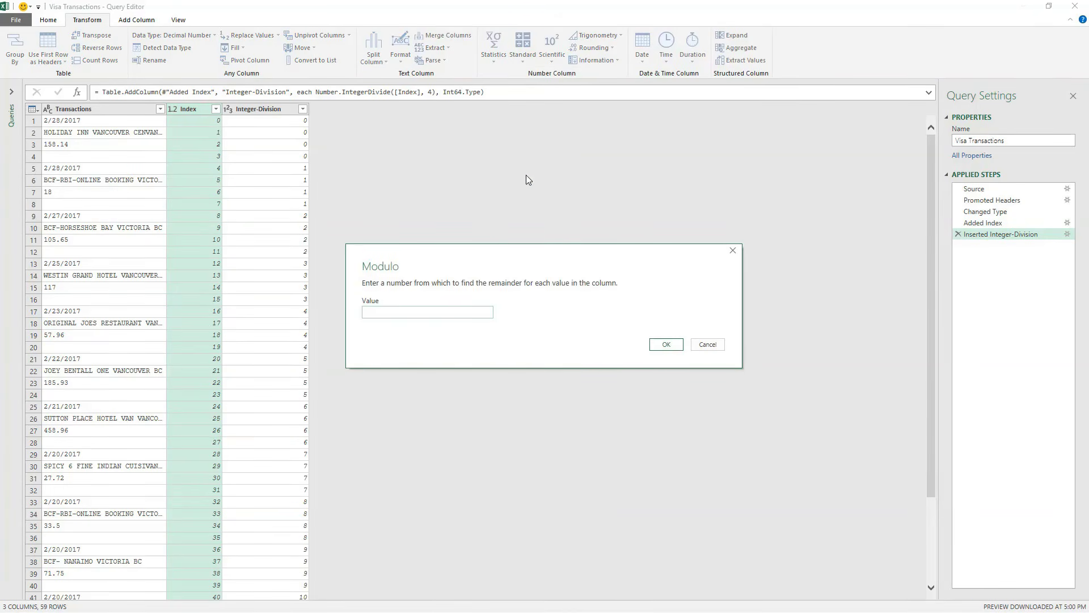
pyautogui.write('4')
pyautogui.click(666, 345)
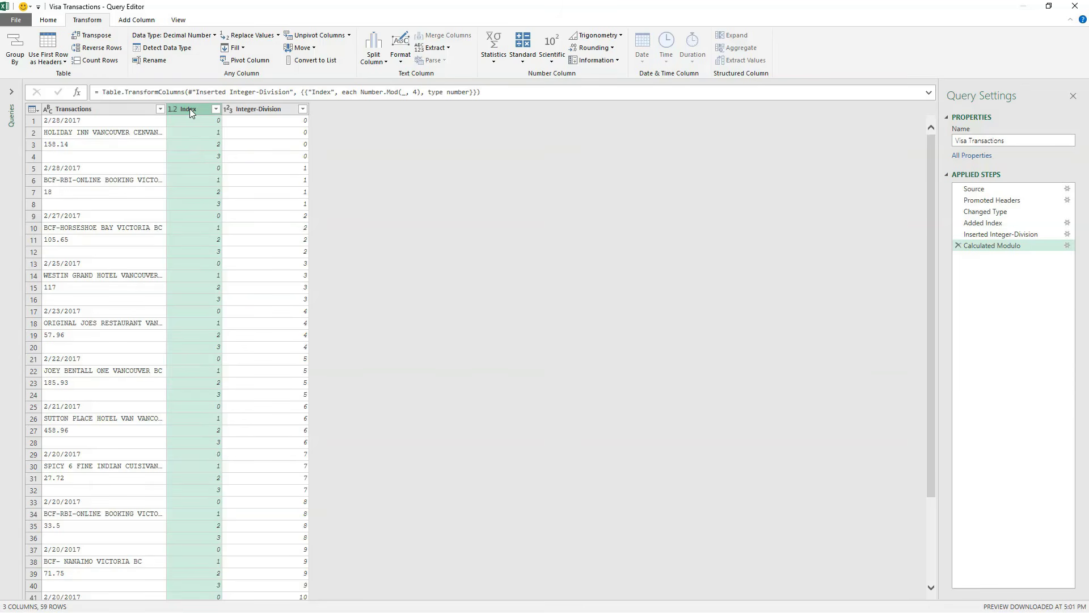
# - Pivot the Index column using Transactions as the values column, with the aggregate value function set to Don't Aggregate
pyautogui.click(241, 61)
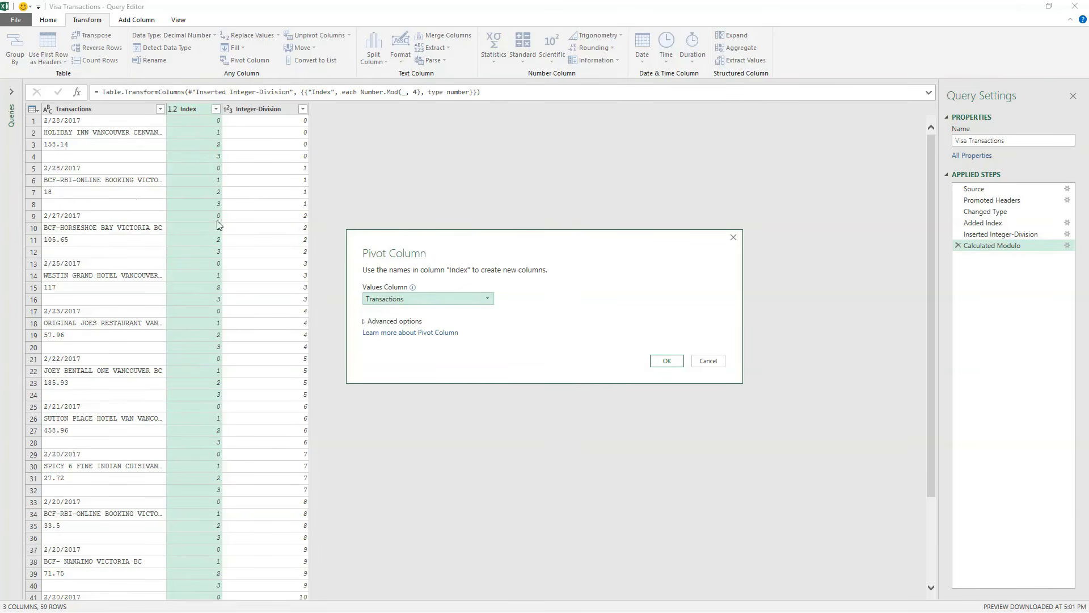
pyautogui.click(366, 321)
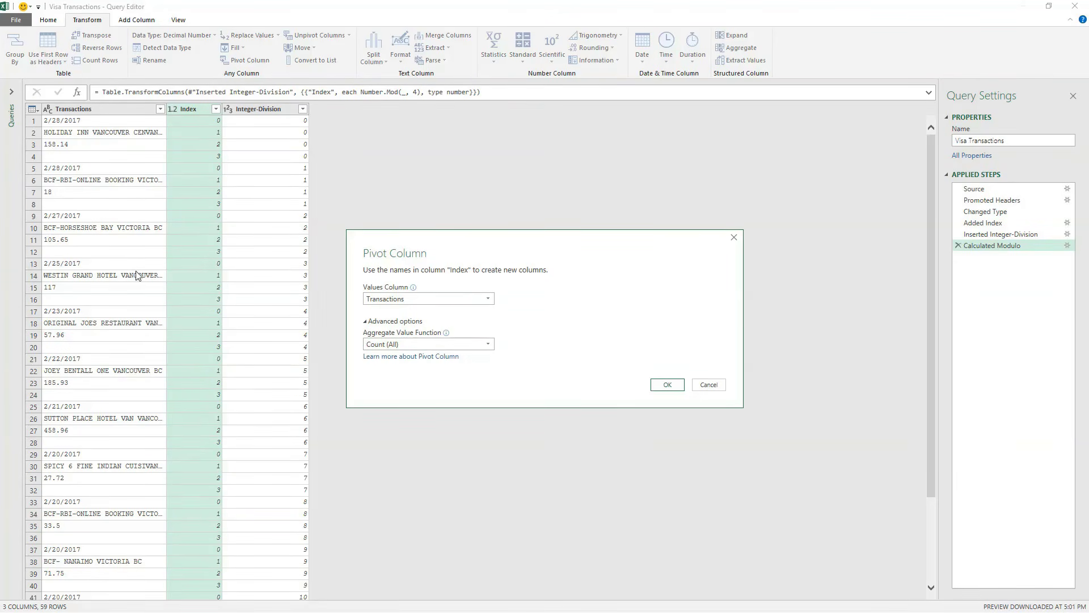
pyautogui.click(384, 345)
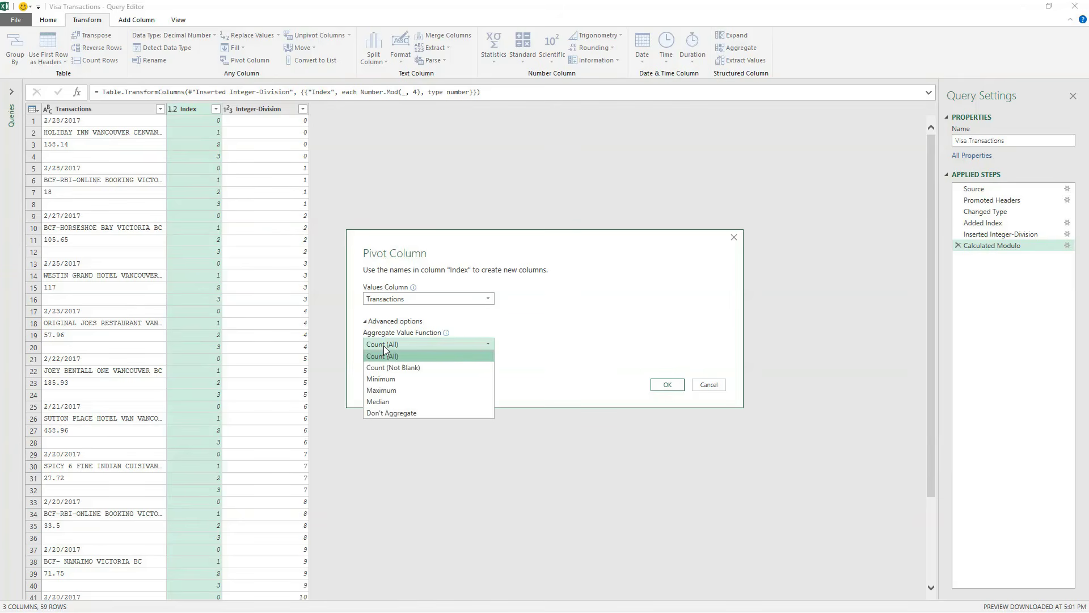
pyautogui.click(420, 413)
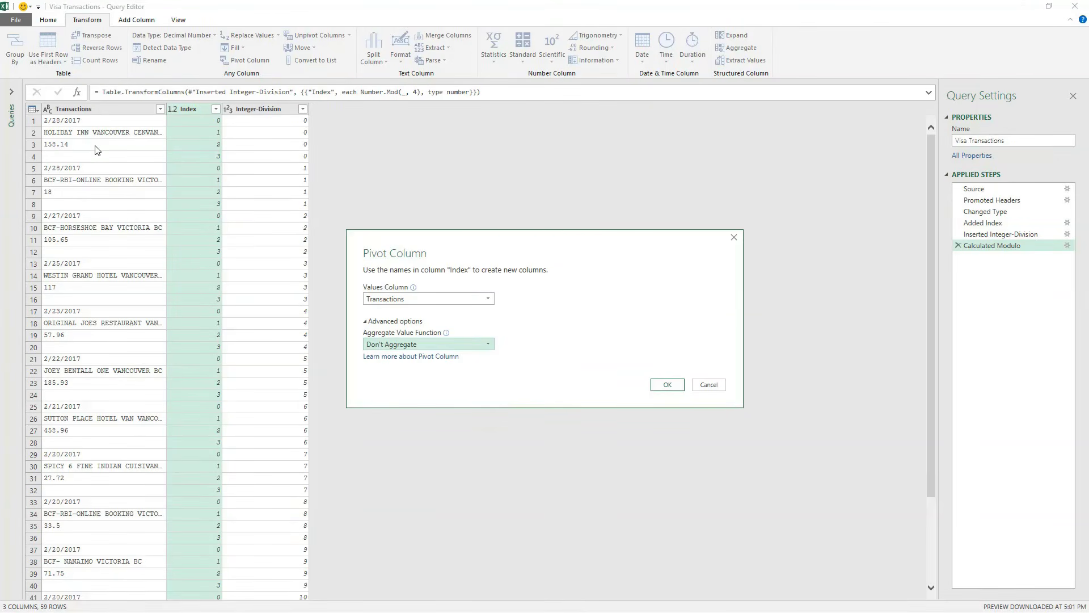
pyautogui.click(667, 385)
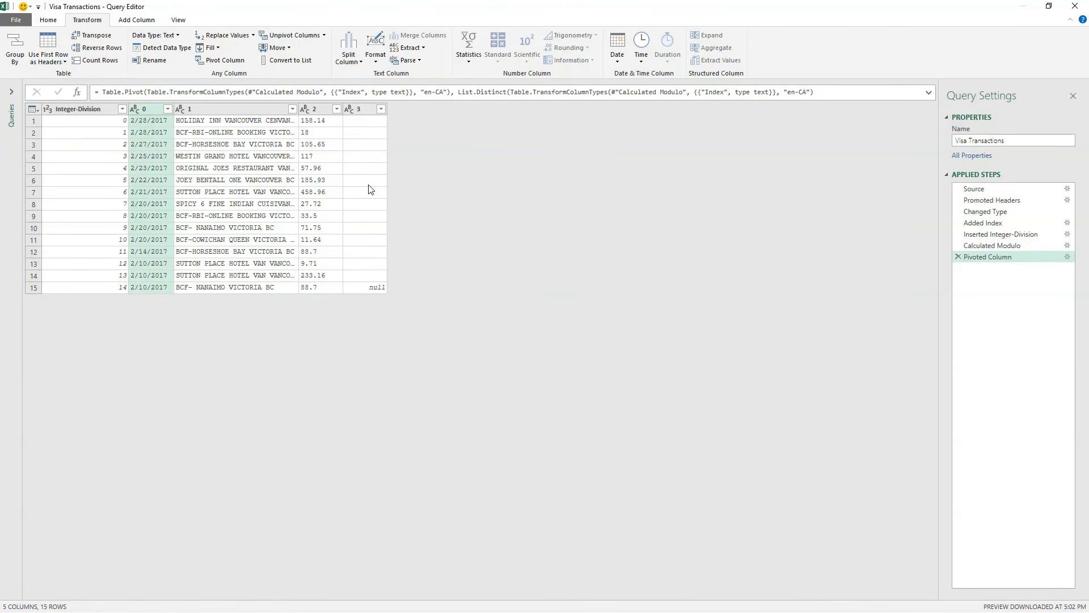
# - Remove the Integer-Division column from the pivoted table
pyautogui.click(94, 113)
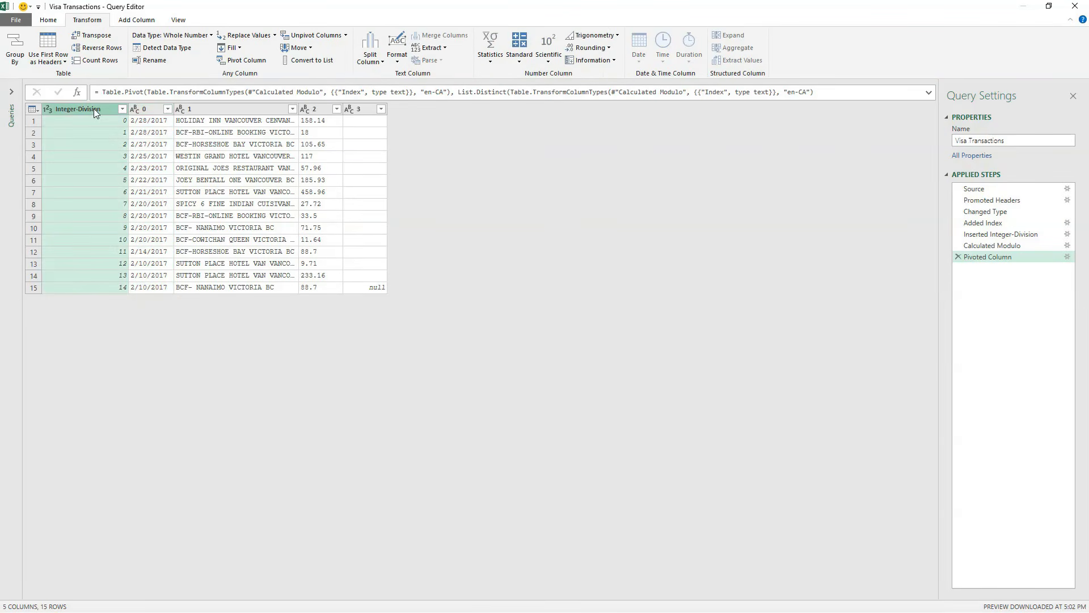
pyautogui.rightClick(94, 108)
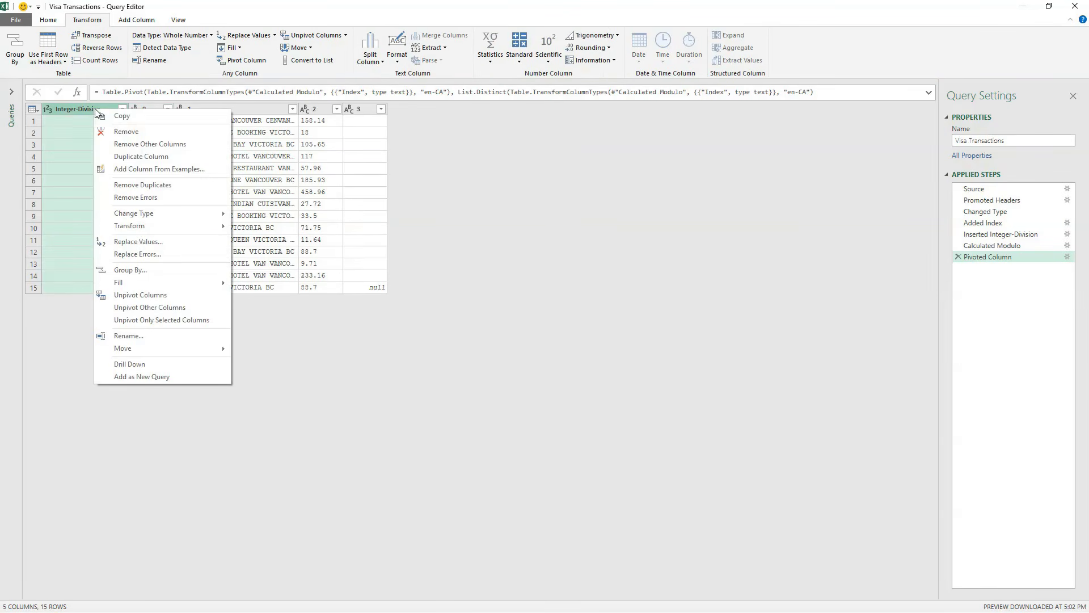
pyautogui.click(125, 133)
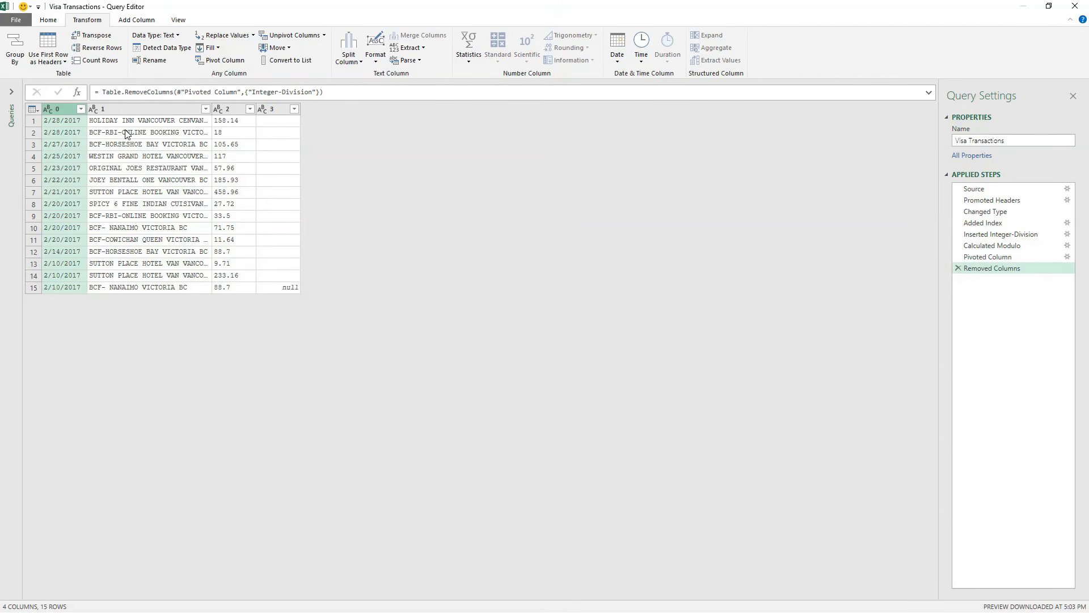
# - Check the distinct values in column 3 without filtering it, and remove that column
pyautogui.click(283, 111)
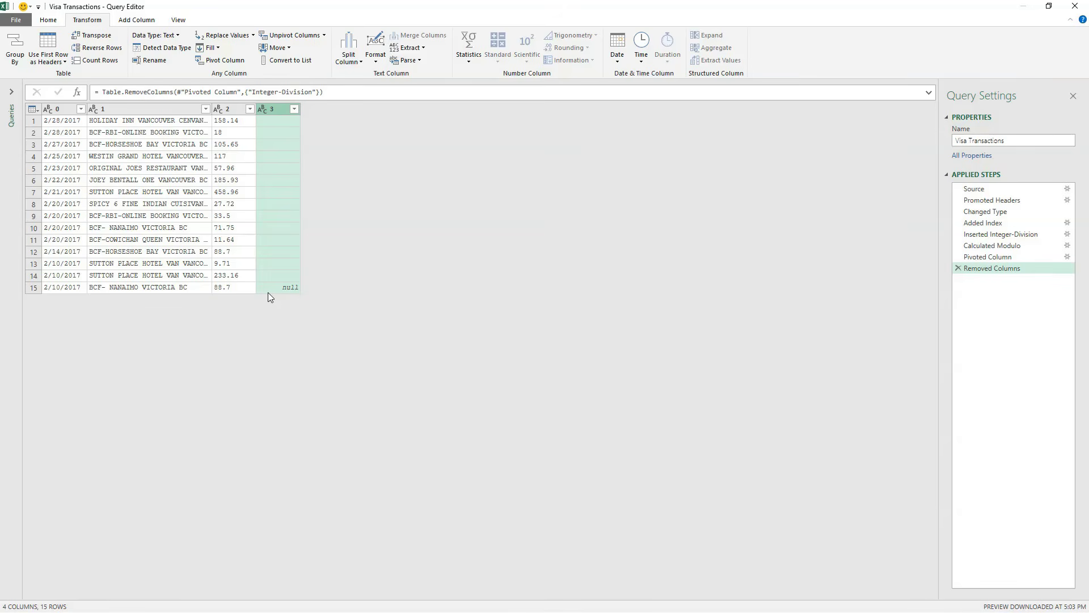
pyautogui.click(295, 110)
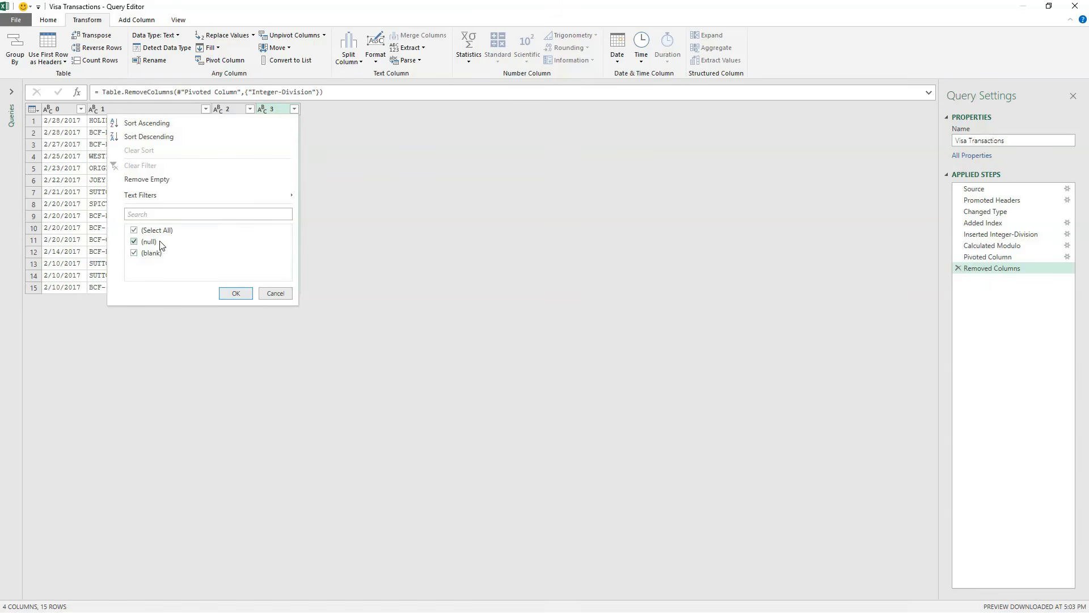
pyautogui.click(275, 294)
pyautogui.rightClick(276, 106)
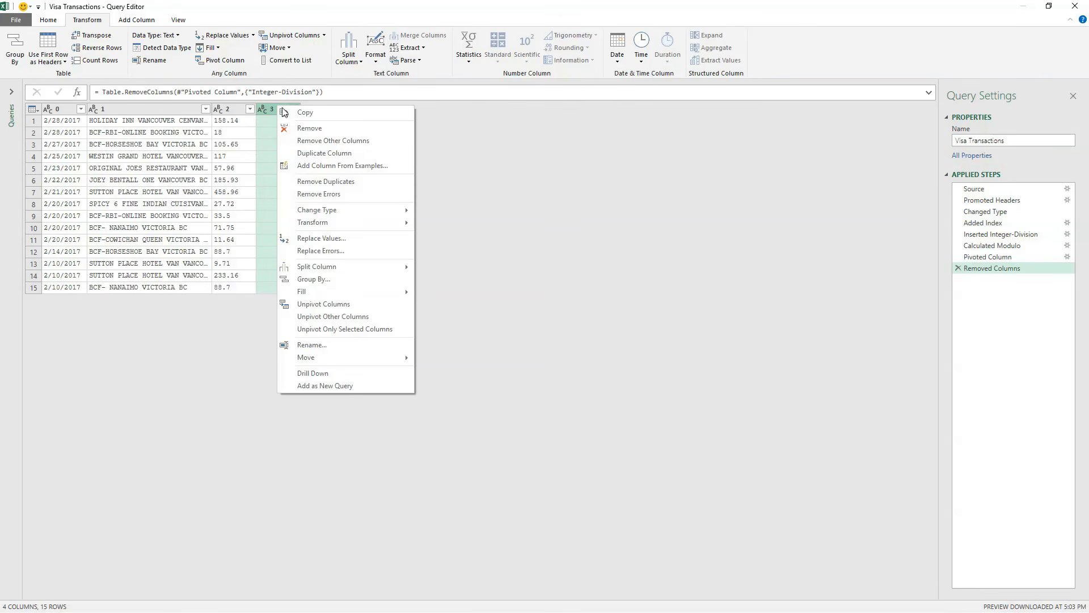
pyautogui.click(310, 132)
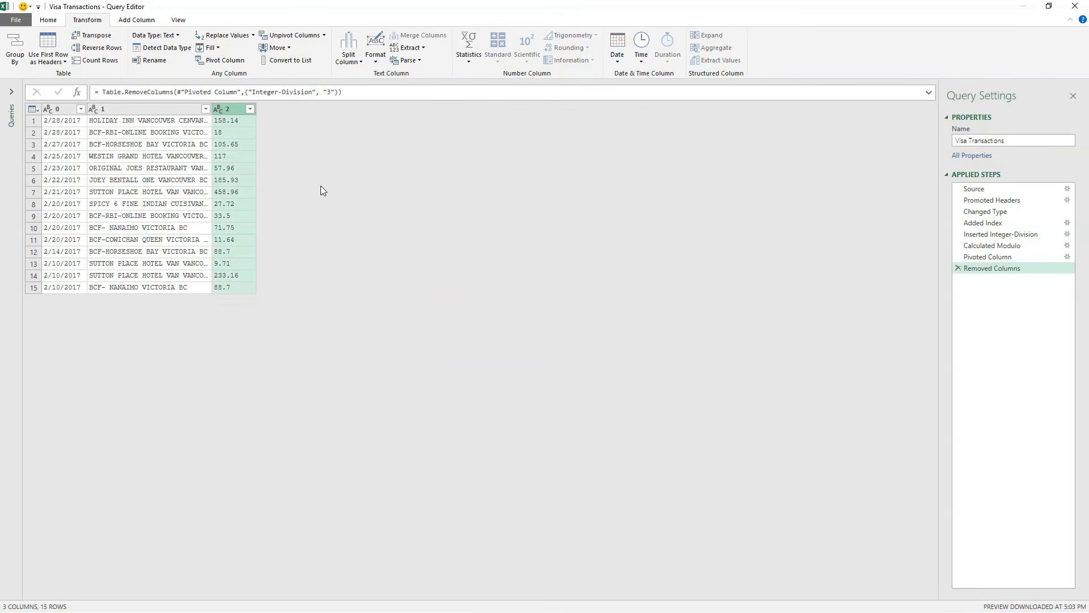
# - Rename columns 0, 1 and 2 as Date, Vendor and Amount respectively
pyautogui.doubleClick(67, 110)
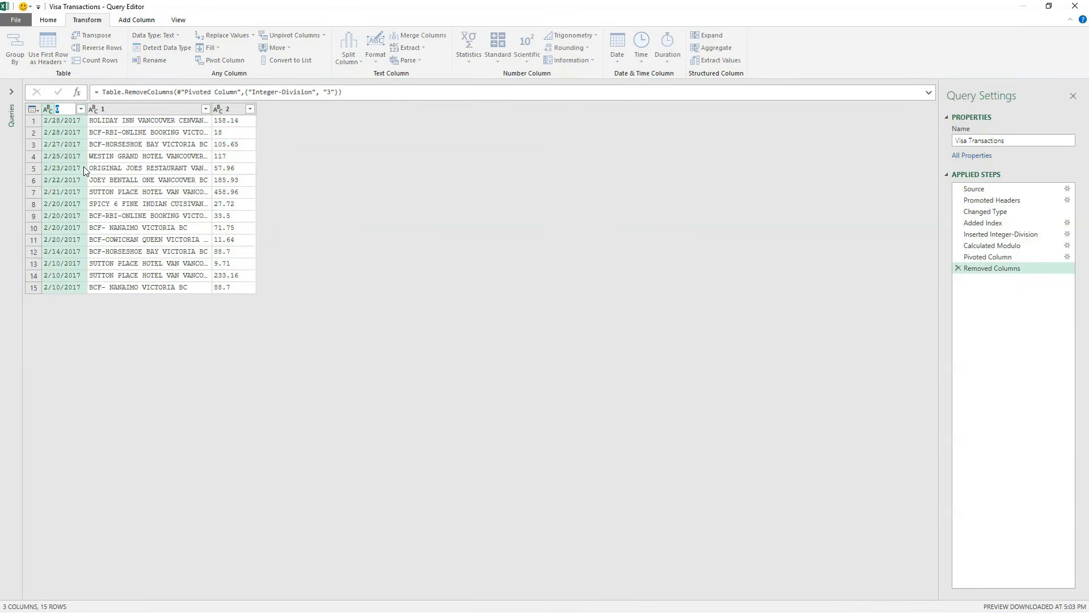
pyautogui.write('Date')
pyautogui.press('Return')
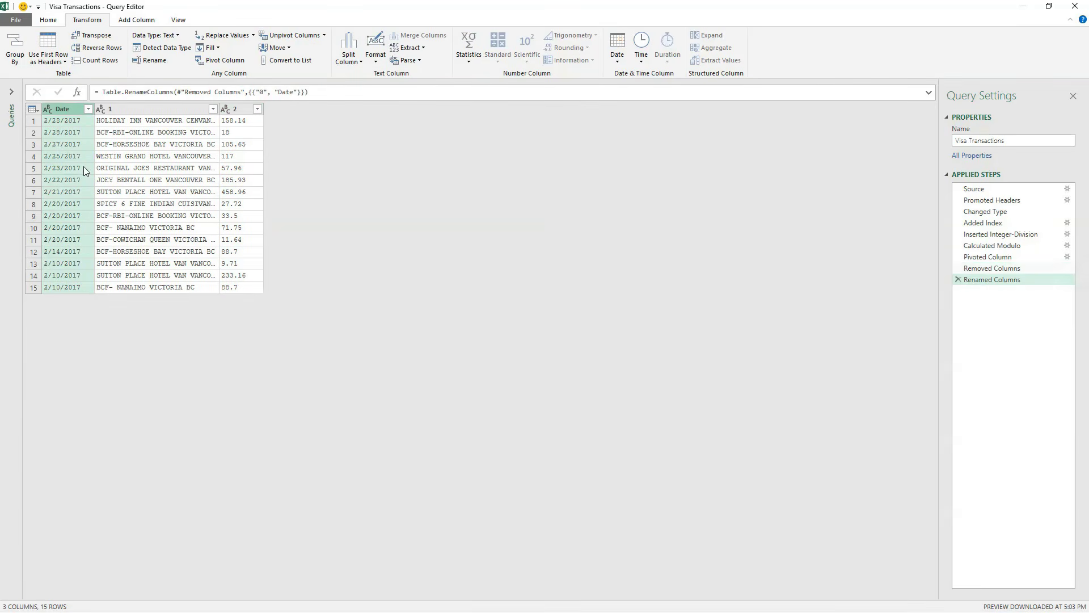
pyautogui.doubleClick(125, 110)
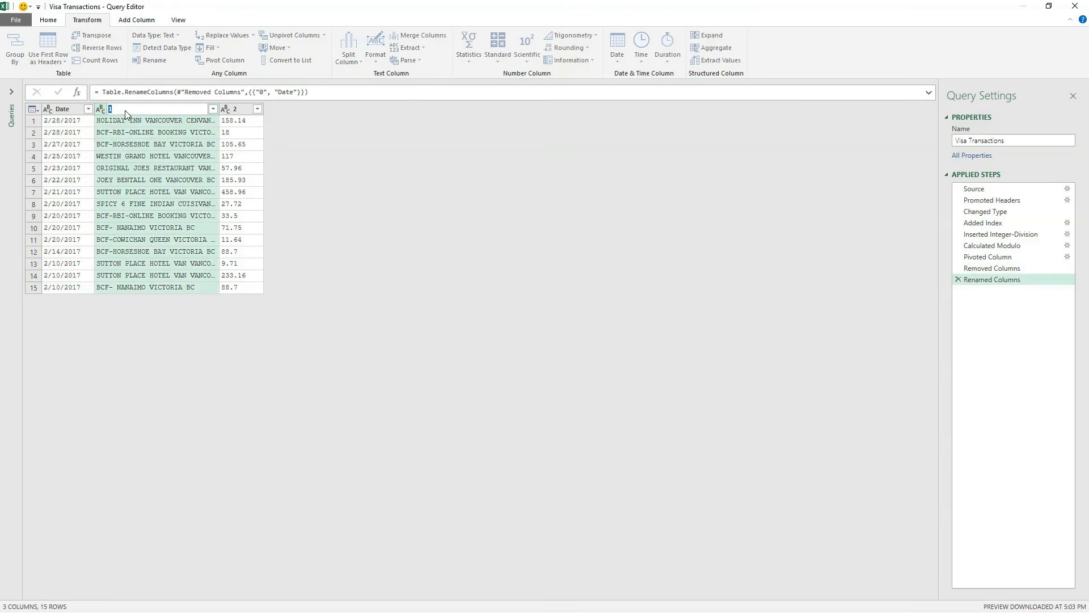
pyautogui.write('Vendor')
pyautogui.press('Return')
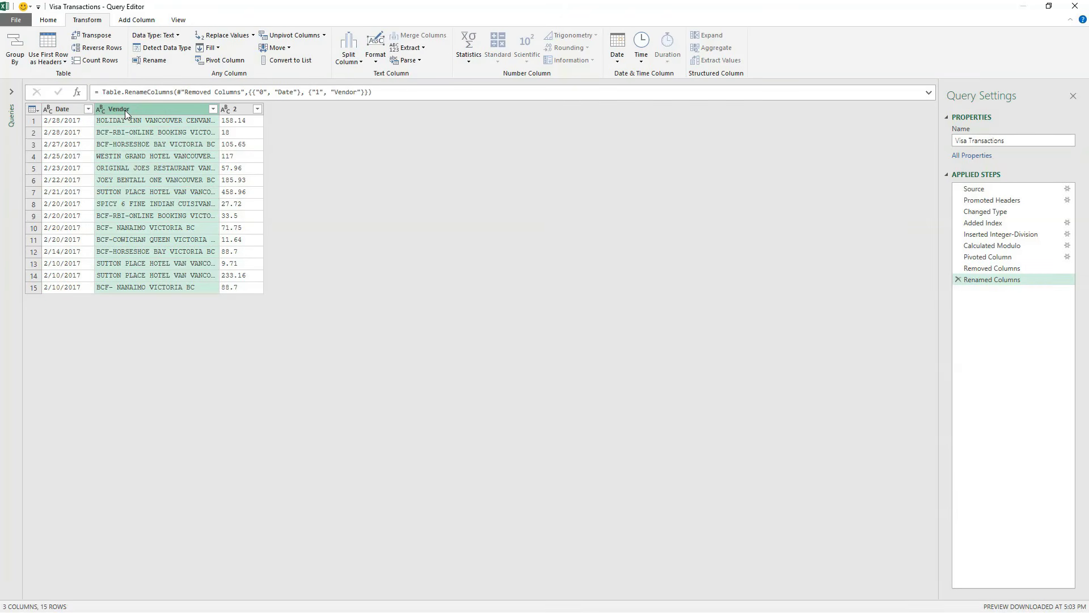
pyautogui.doubleClick(242, 107)
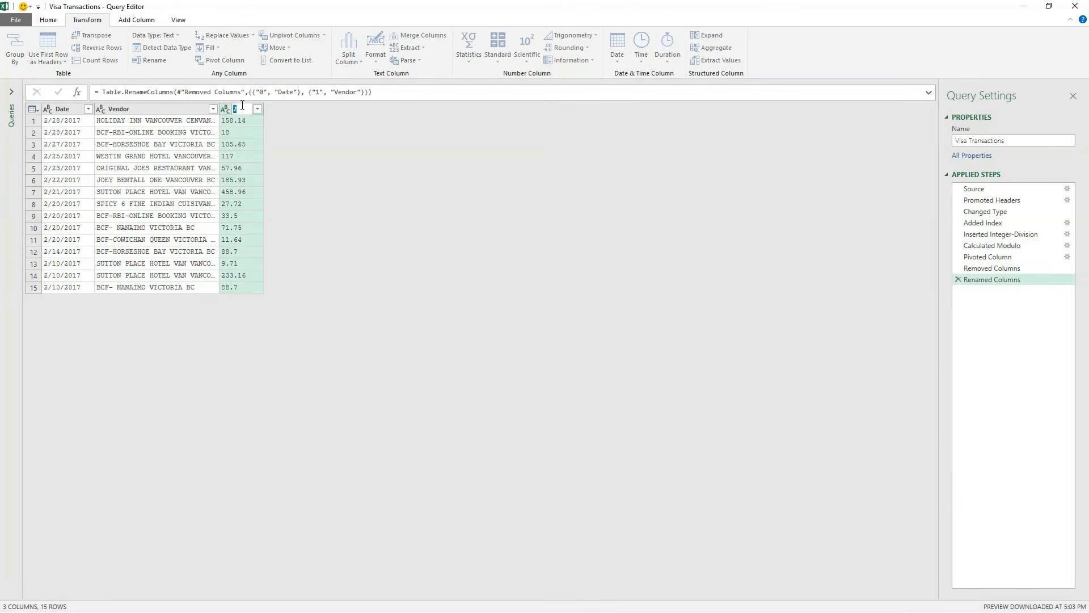
pyautogui.write('Amount')
pyautogui.press('Return')
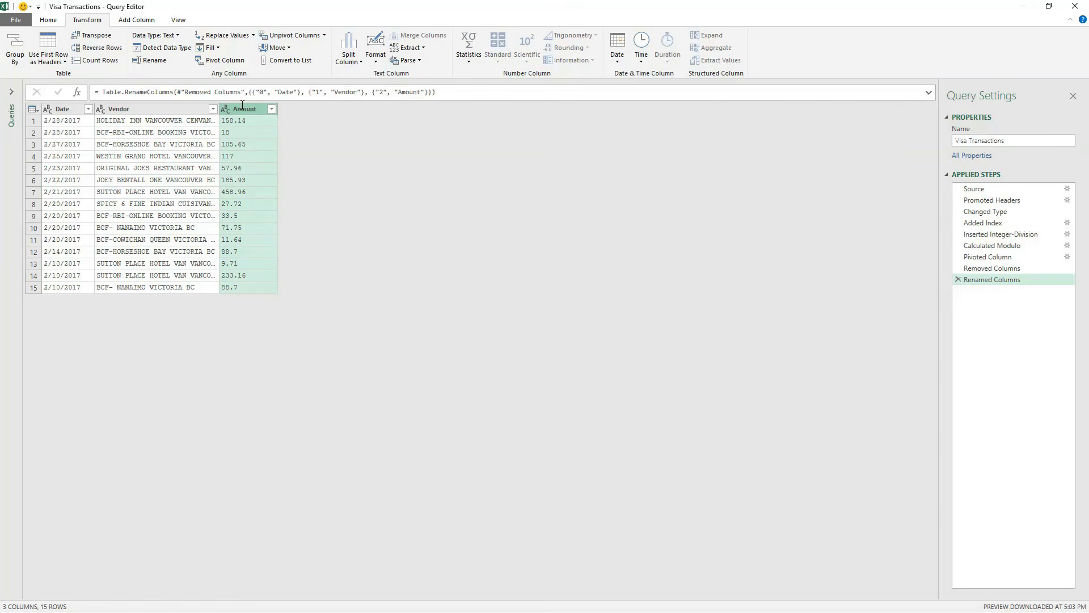
# - Set the data type of the Amount column to Currency and of the Vendor column to Text
pyautogui.click(228, 109)
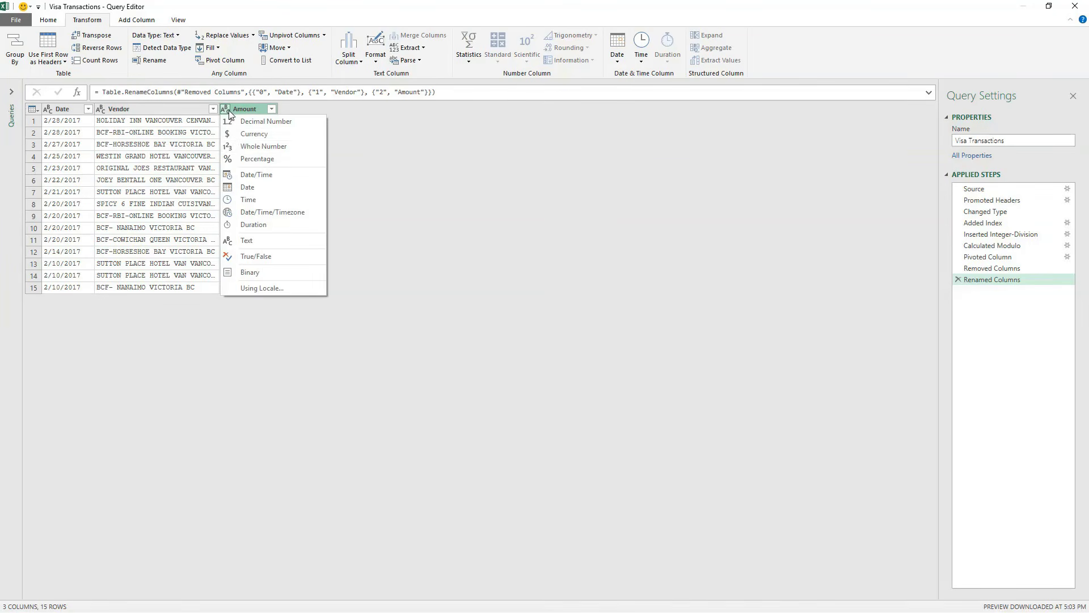
pyautogui.click(249, 136)
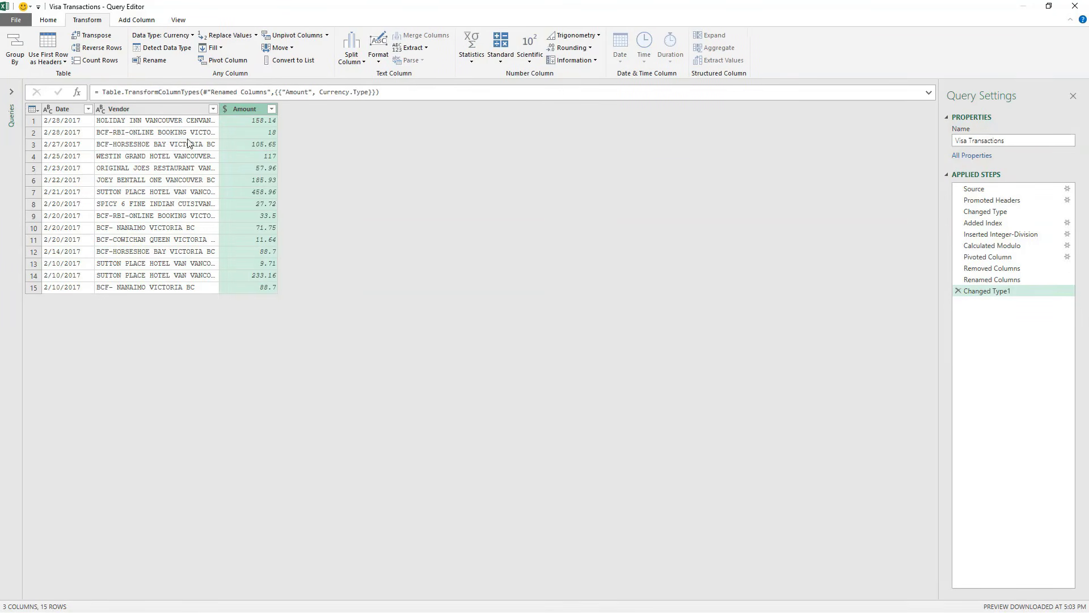
pyautogui.click(102, 109)
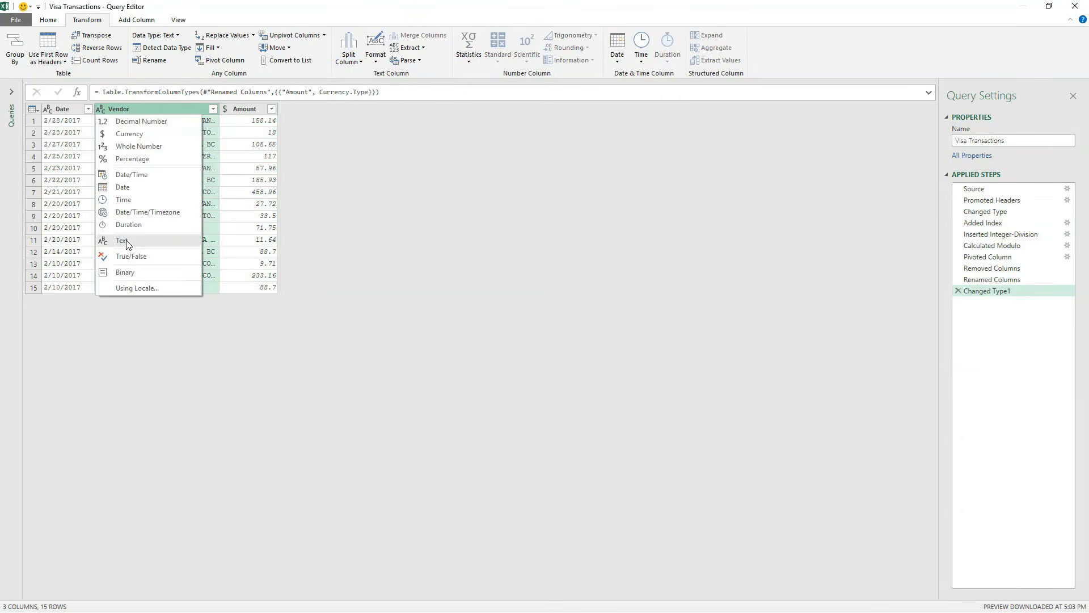
pyautogui.click(127, 242)
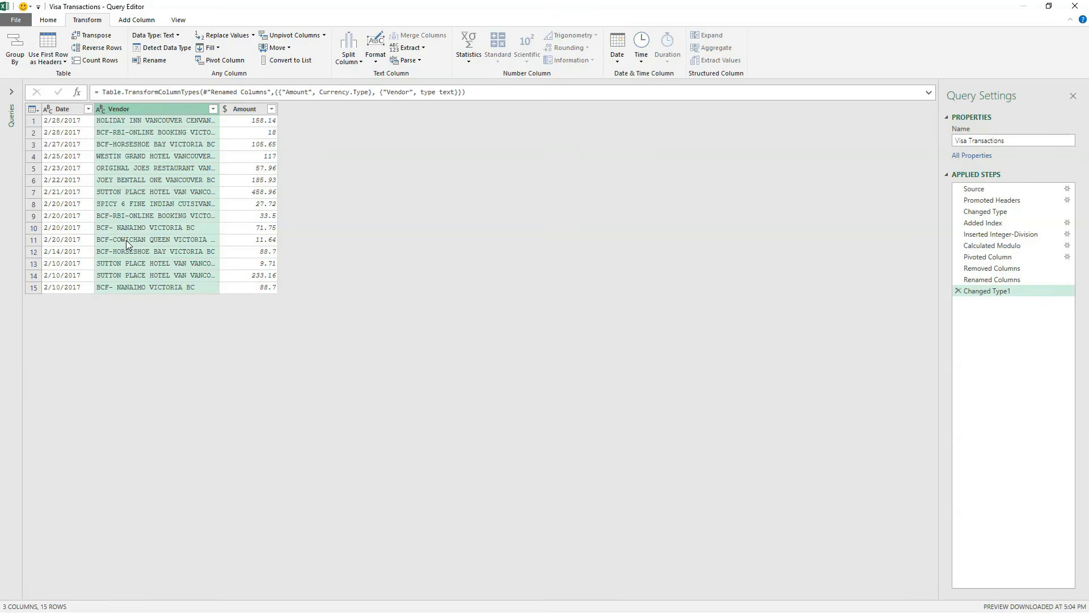
# - Change the Date column's type using locale, with data type Date and locale English (United States)
pyautogui.click(48, 111)
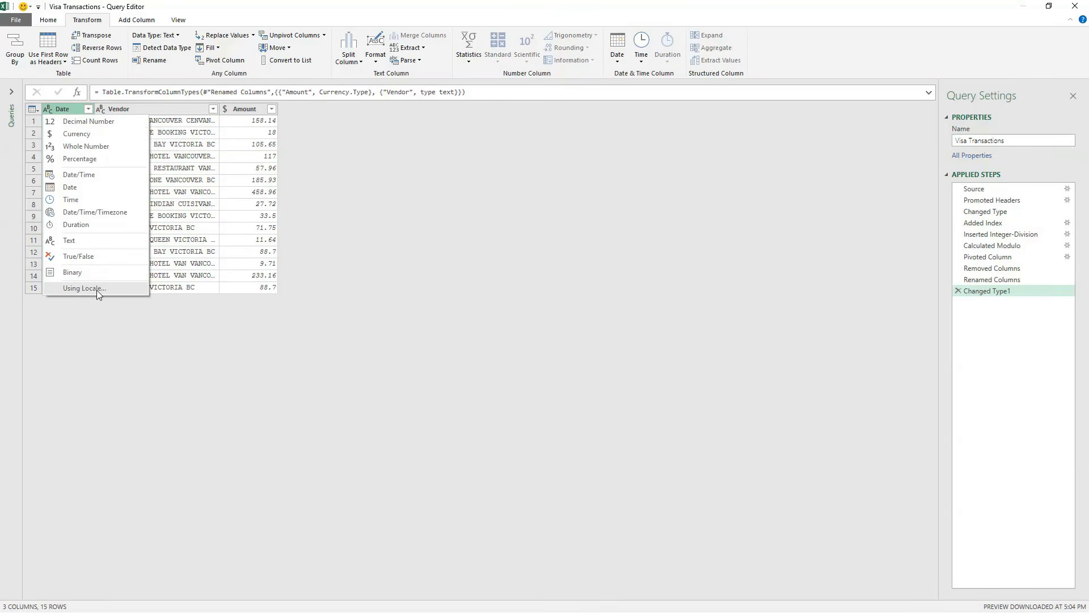
pyautogui.click(97, 291)
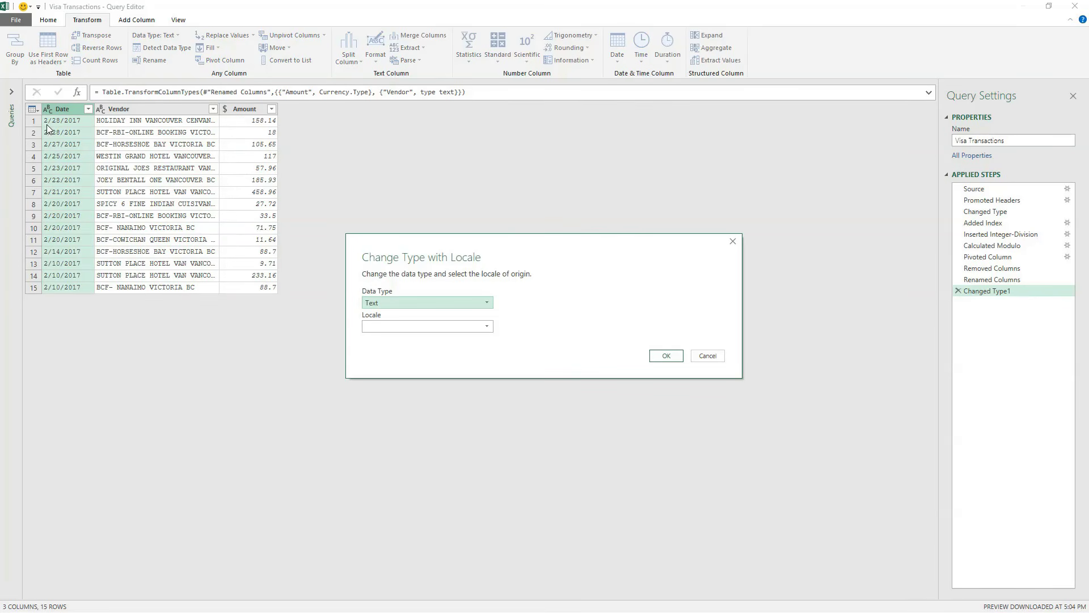
pyautogui.click(462, 305)
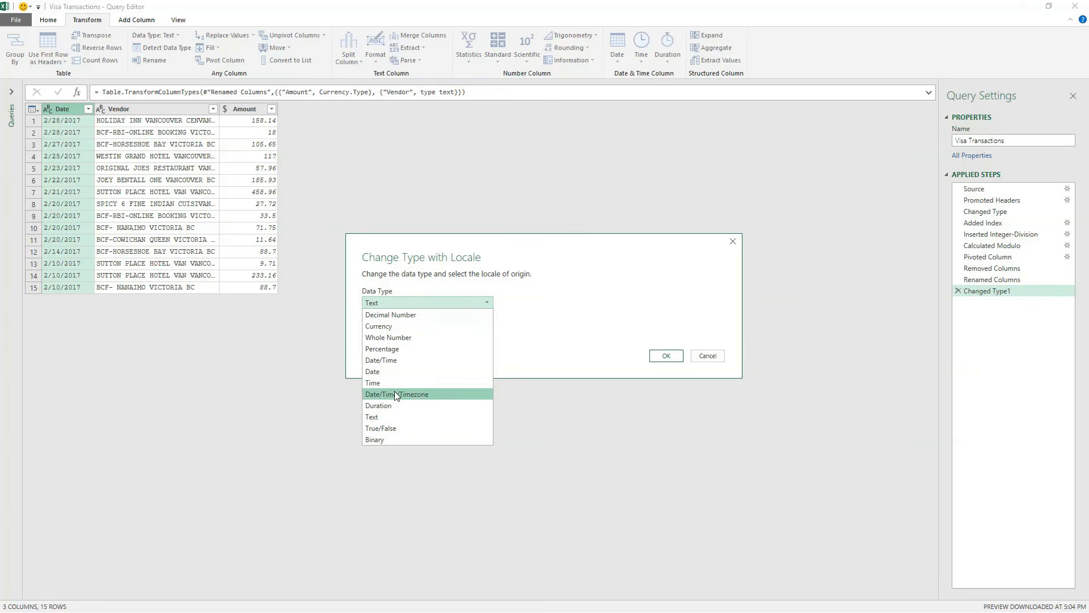
pyautogui.click(396, 371)
pyautogui.click(408, 325)
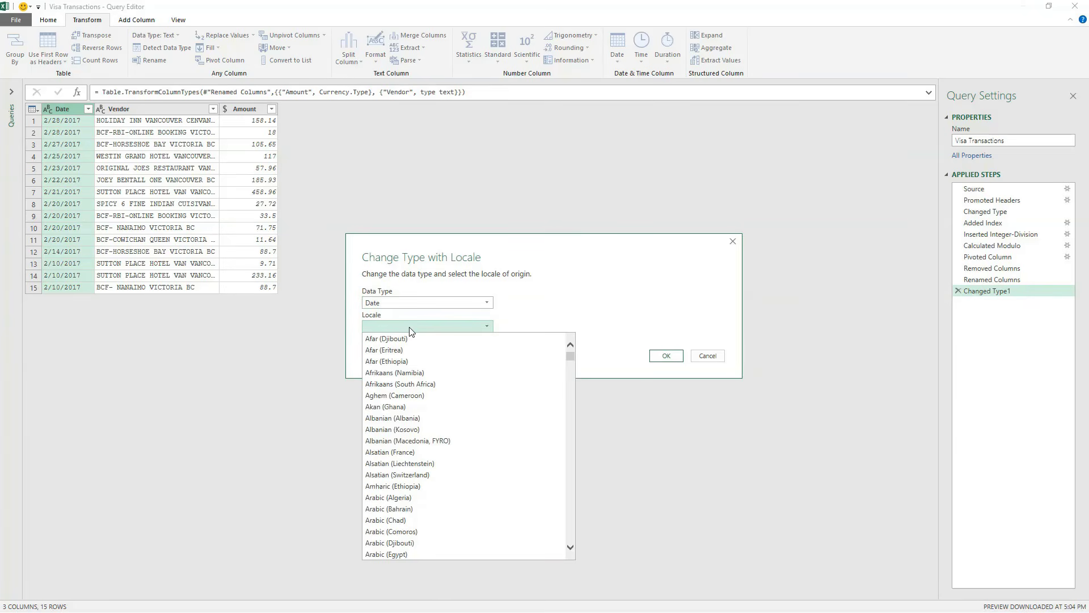
pyautogui.press('f')
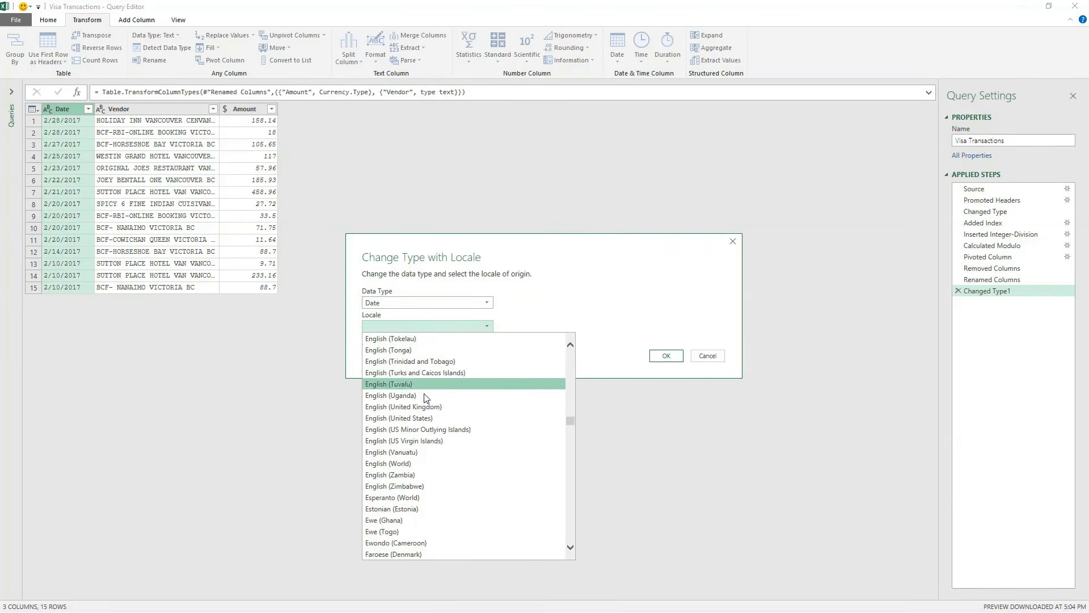
pyautogui.click(425, 418)
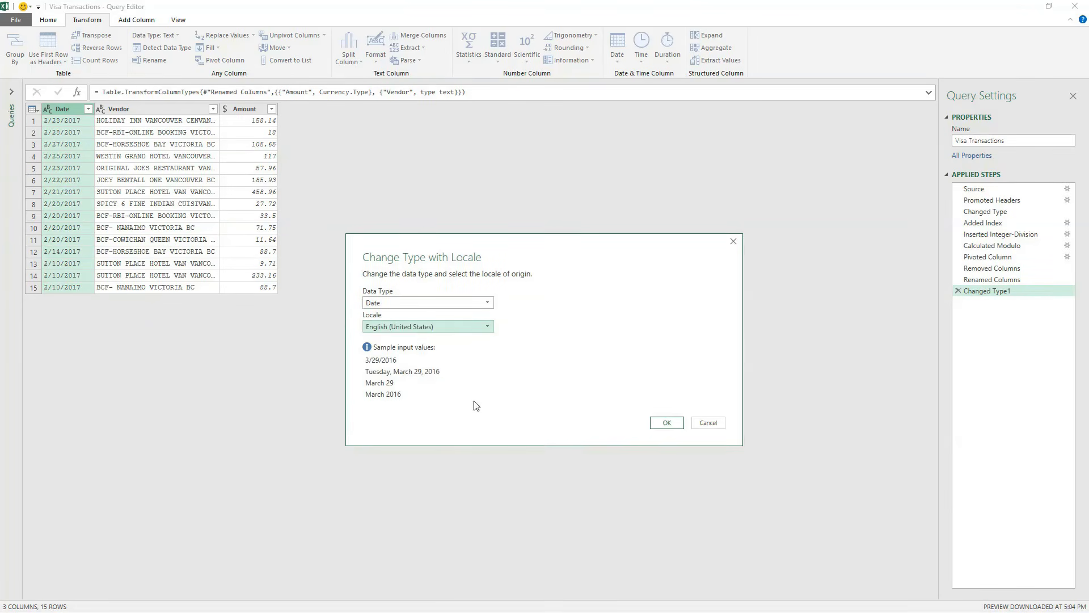
pyautogui.click(667, 423)
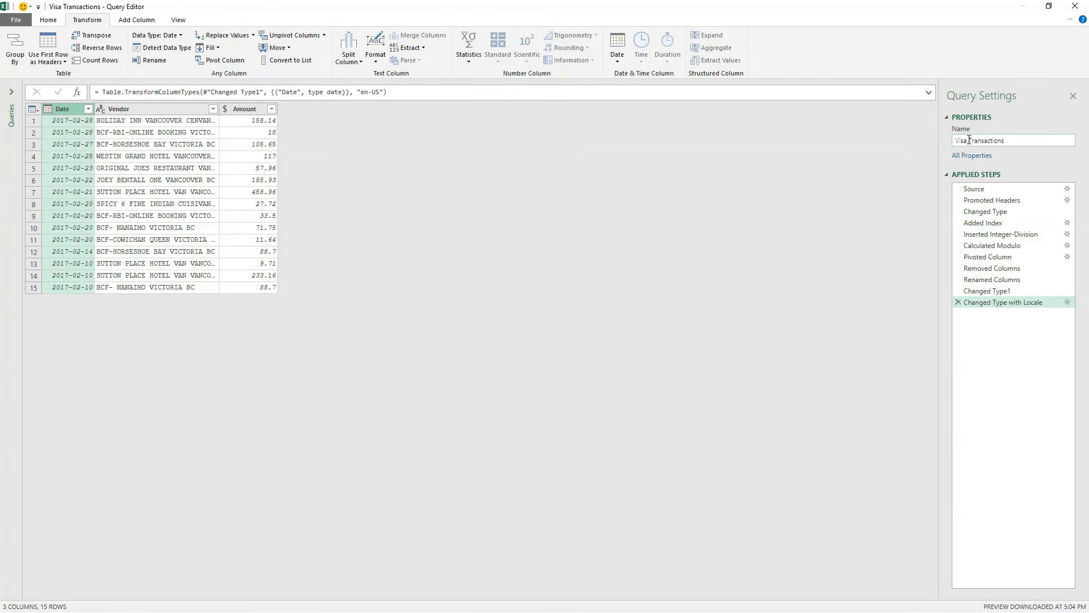
# - Rename the query as Transactions, and close the query editor and load the result into the workbook
pyautogui.moveTo(968, 141); pyautogui.dragTo(955, 141)
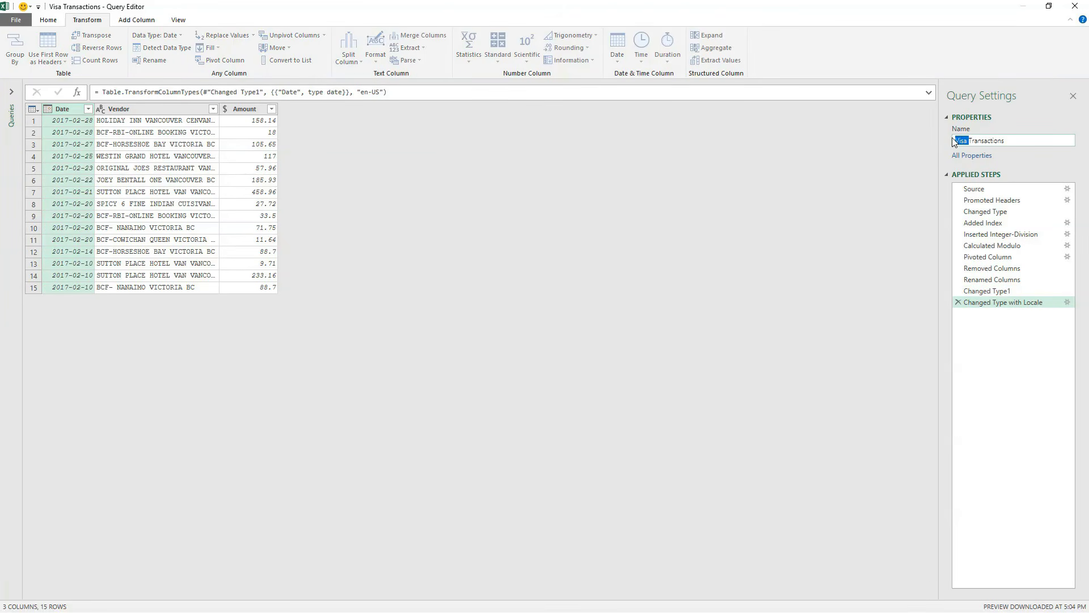
pyautogui.press('BackSpace')
pyautogui.click(51, 21)
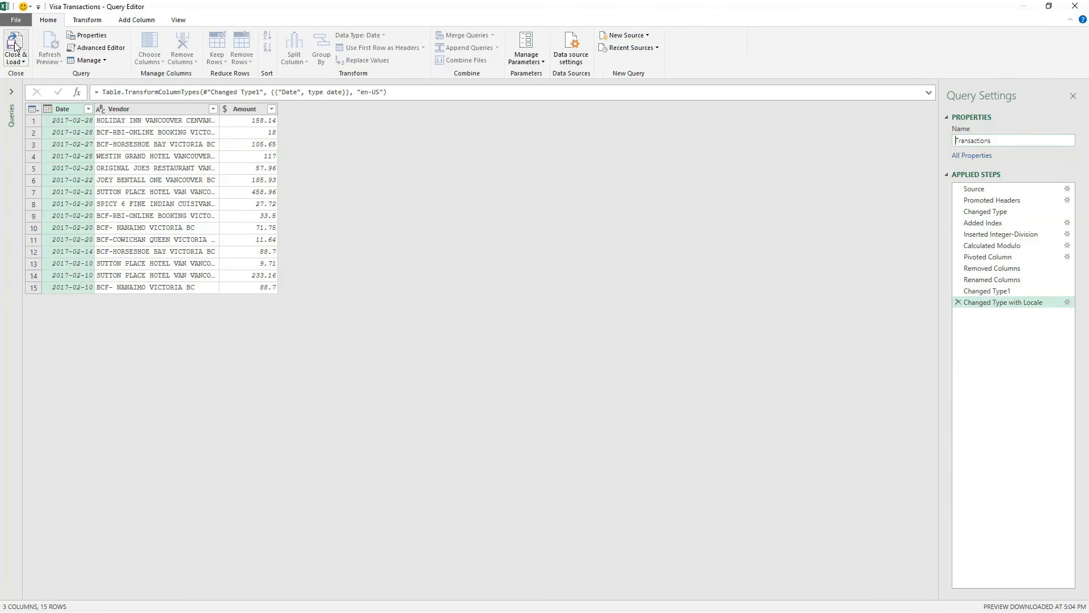
pyautogui.click(14, 46)
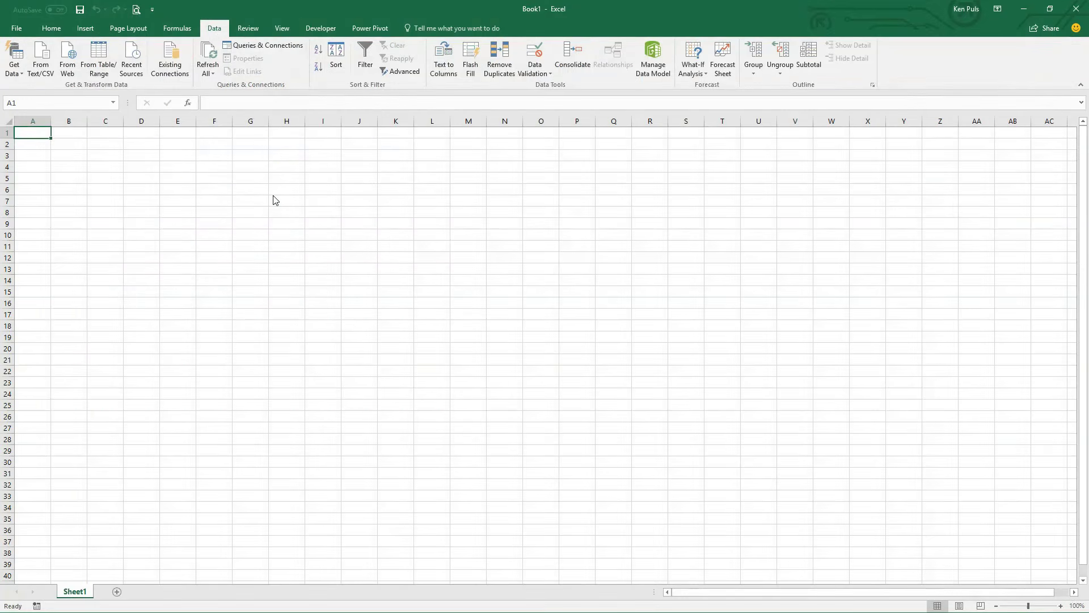